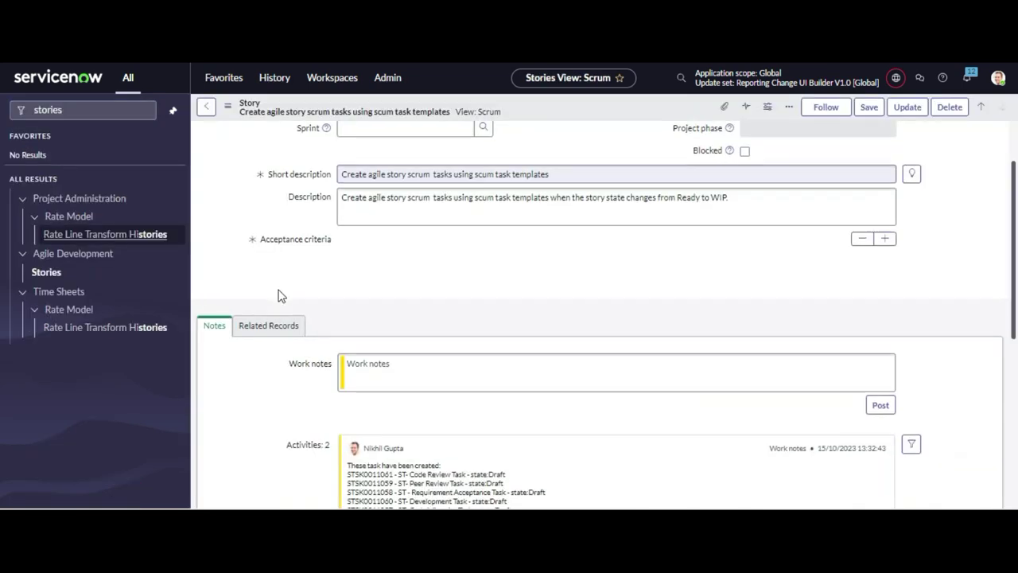
Step: Scroll through Story STRY0010005's work notes and its six draft scrum tasks
scroll(279, 295, "down", 3)
scroll(280, 295, "up", 5)
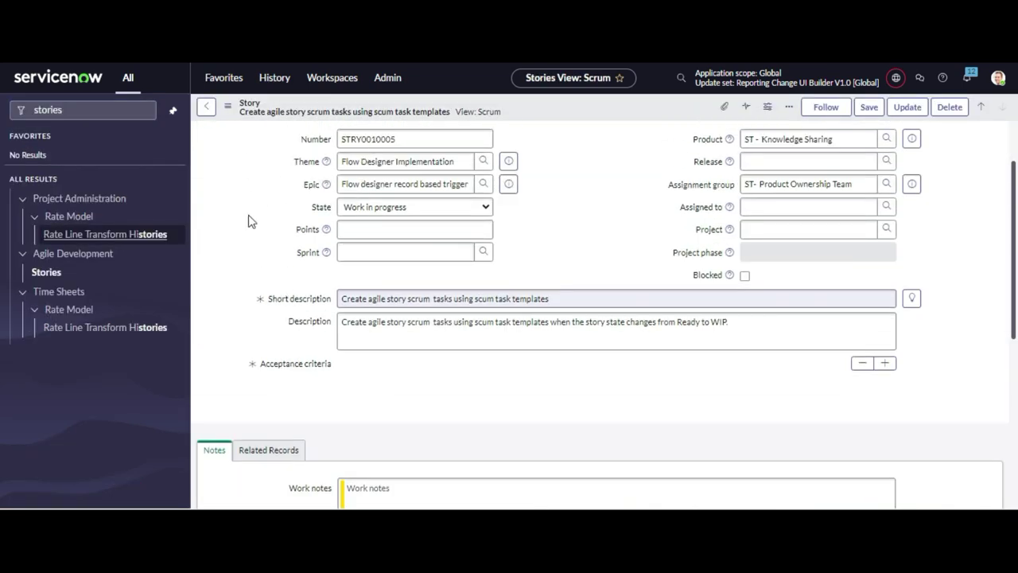
scroll(277, 307, "down", 10)
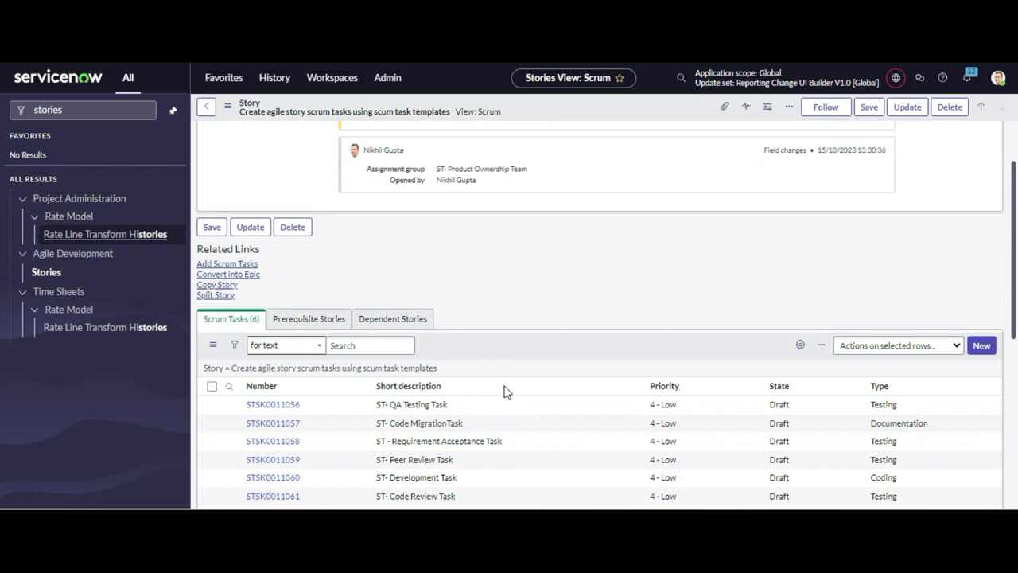
scroll(498, 438, "up", 10)
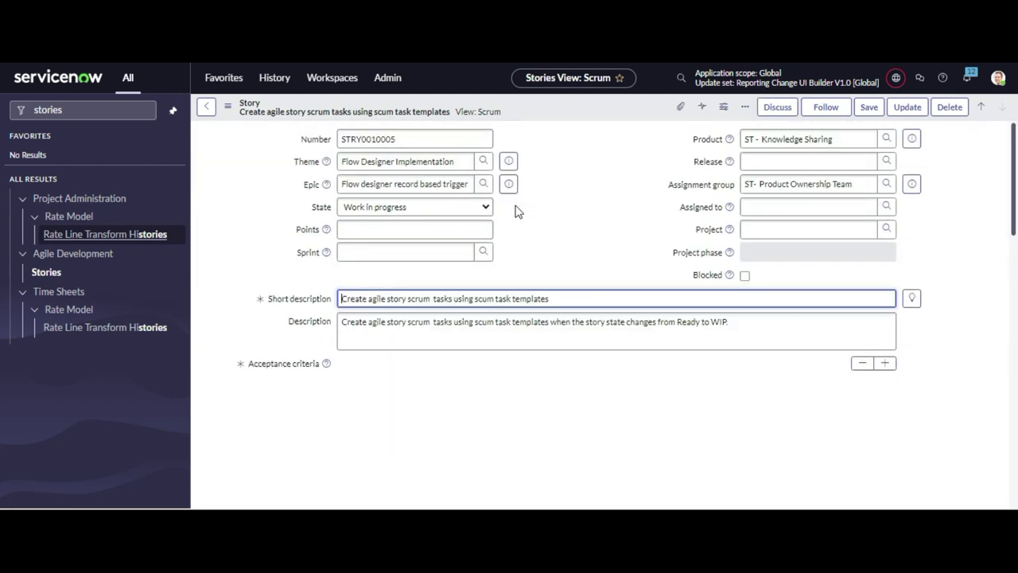
scroll(513, 286, "down", 10)
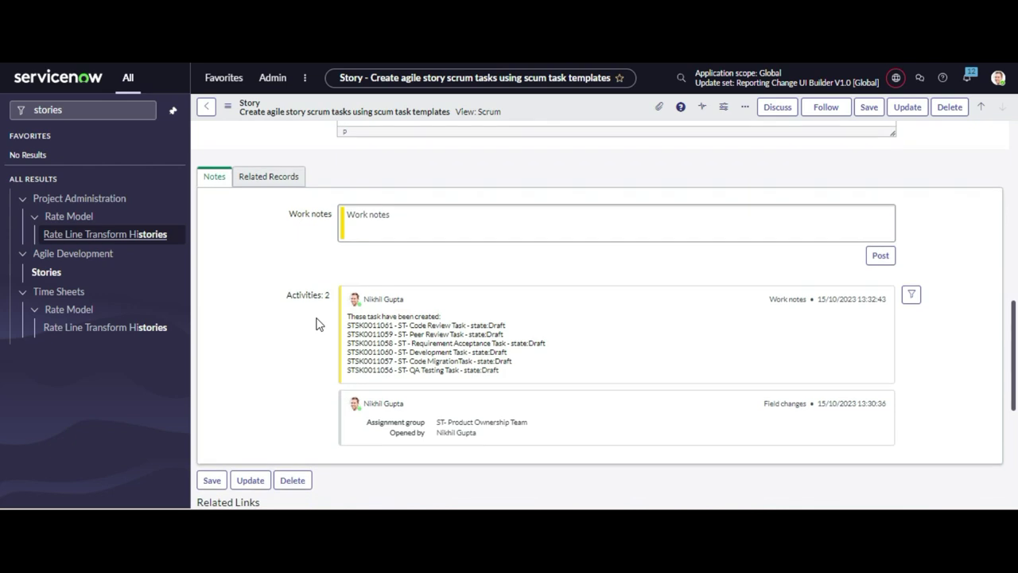
scroll(316, 324, "down", 5)
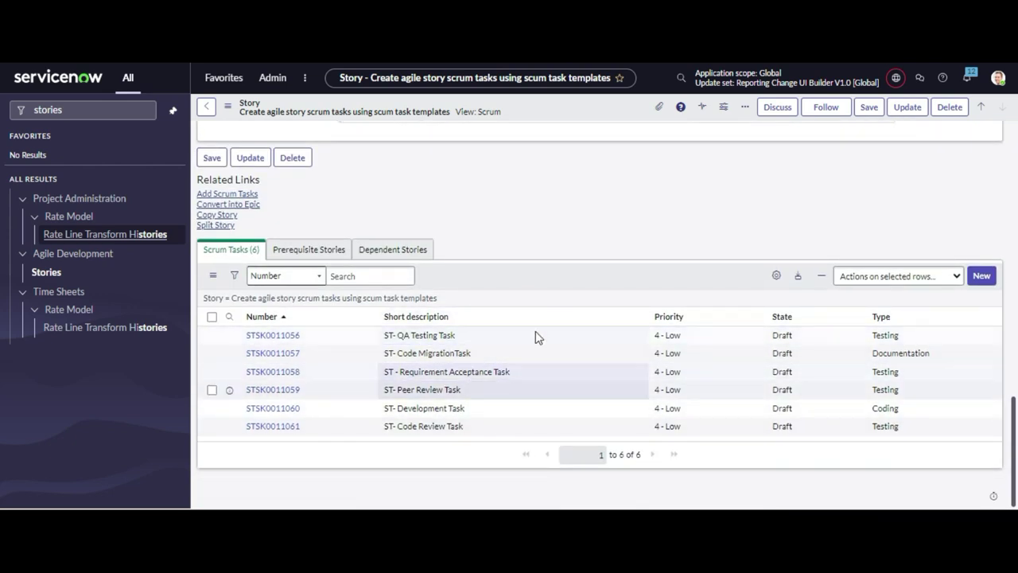
scroll(541, 368, "up", 5)
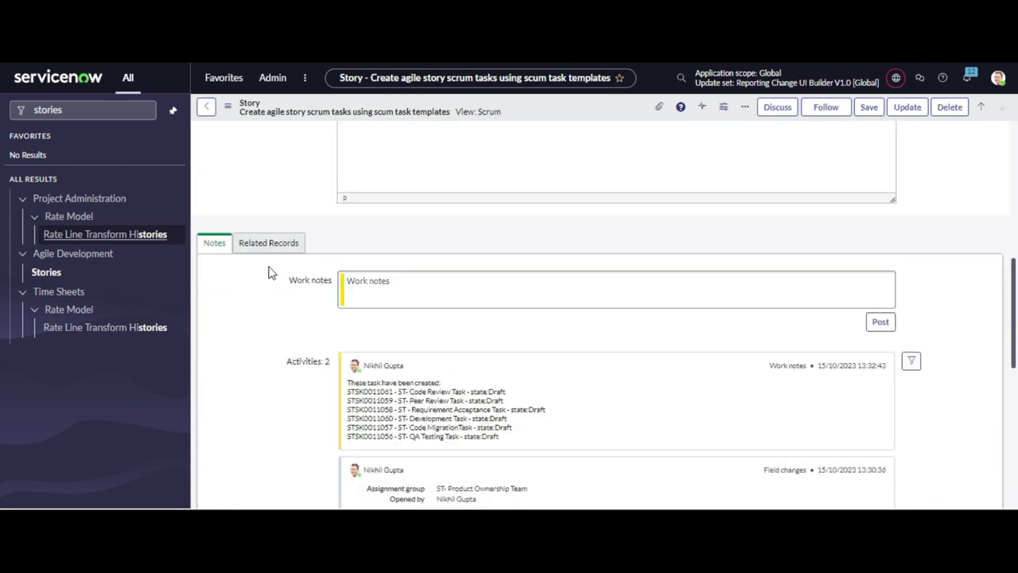
scroll(268, 263, "down", 4)
scroll(416, 291, "up", 3)
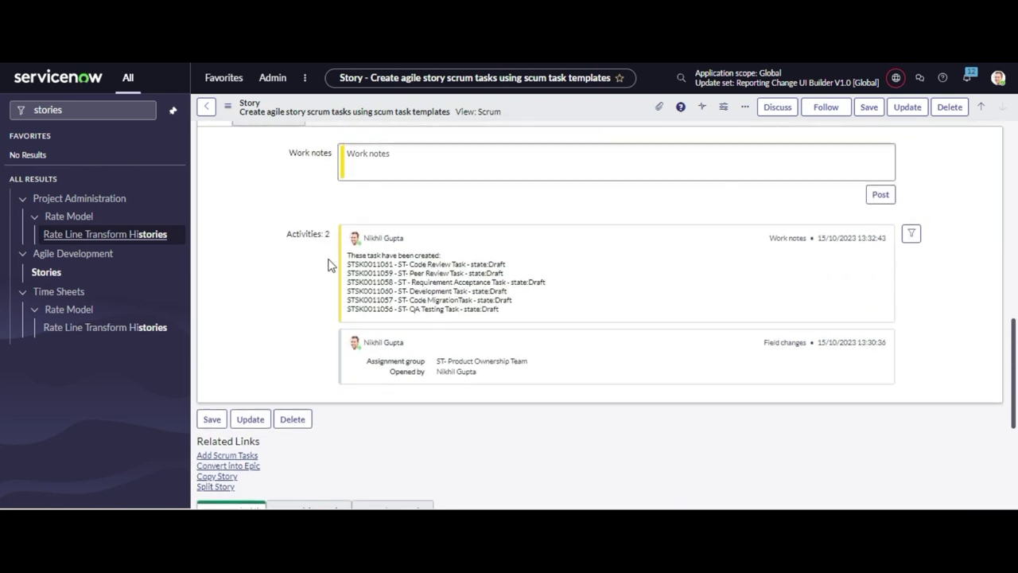
scroll(280, 257, "up", 3)
scroll(277, 261, "down", 5)
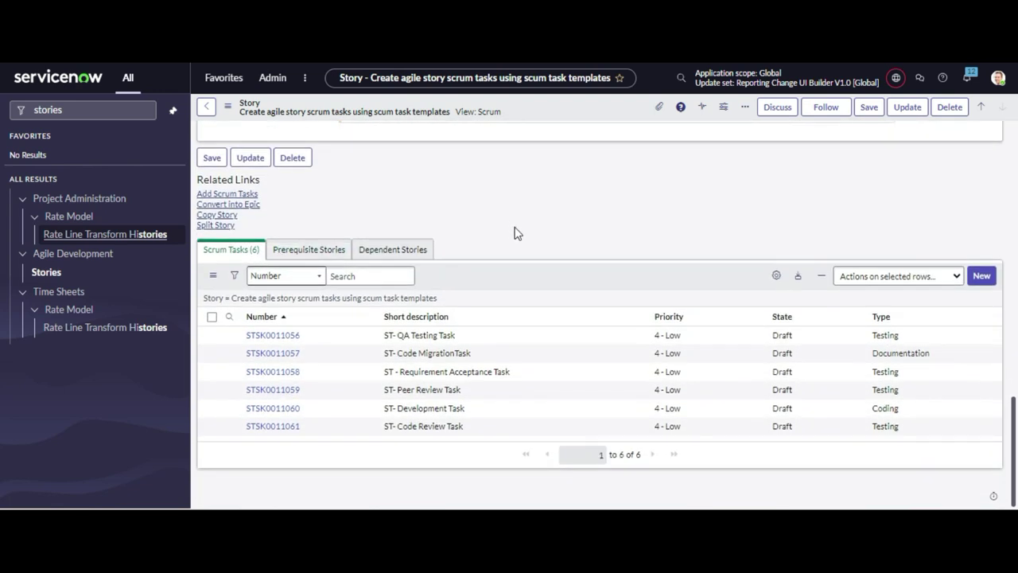
scroll(514, 233, "up", 10)
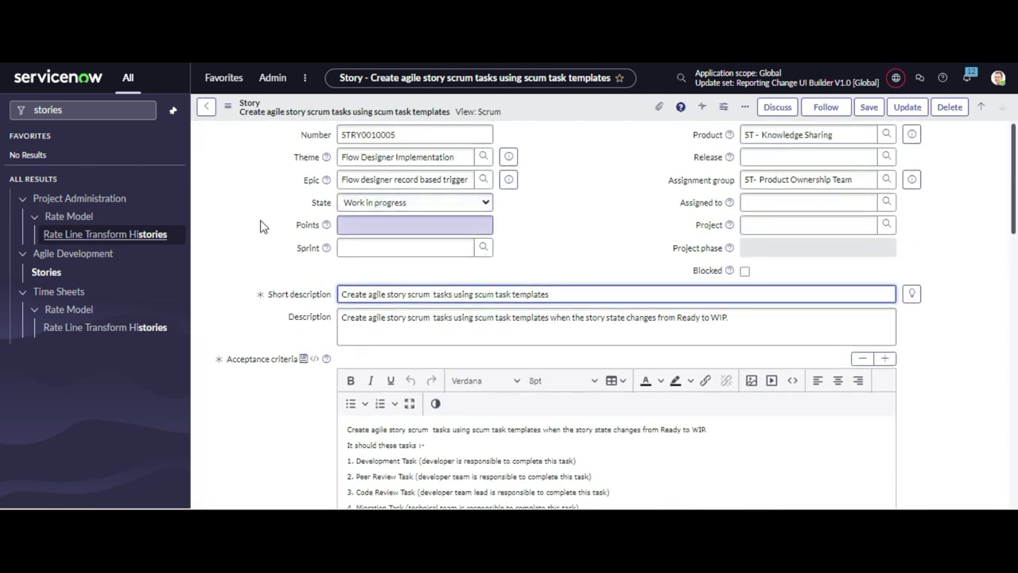
Step: Search the navigator for 'event regis' and open Event Registry in a new tab
left_click(104, 109)
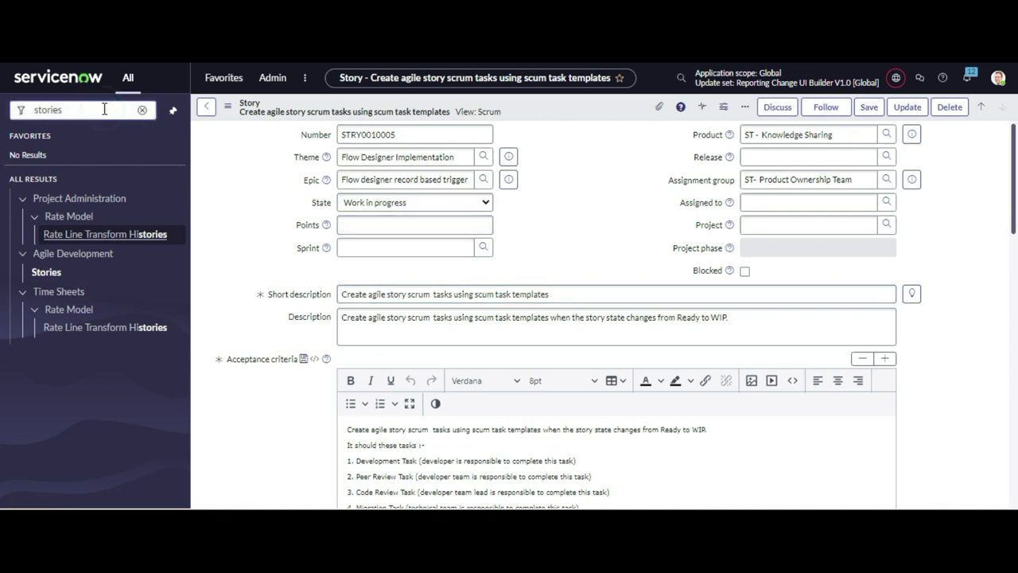
key("BackSpace")
key("BackSpace")
key("BackSpace")
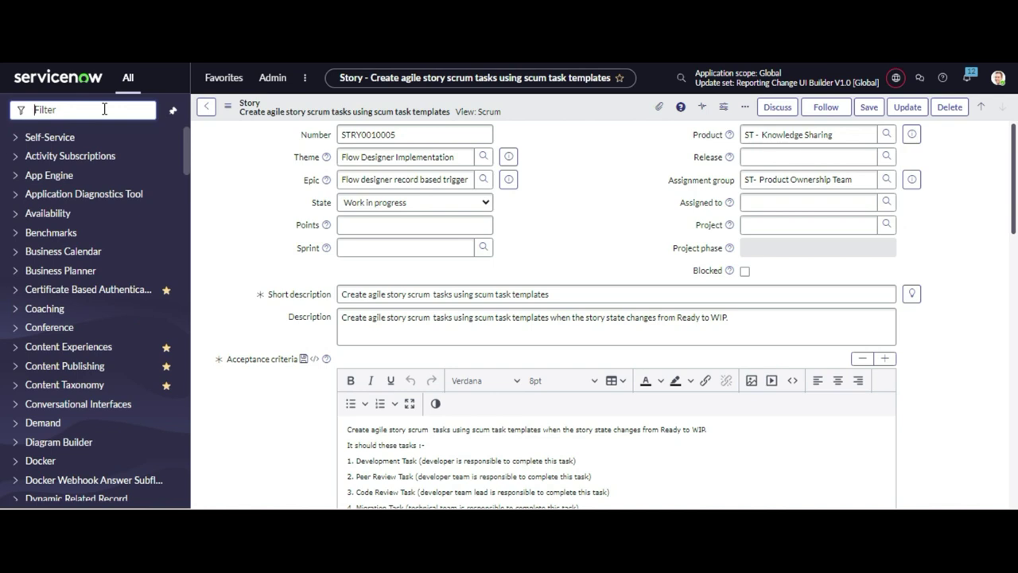
type("eve")
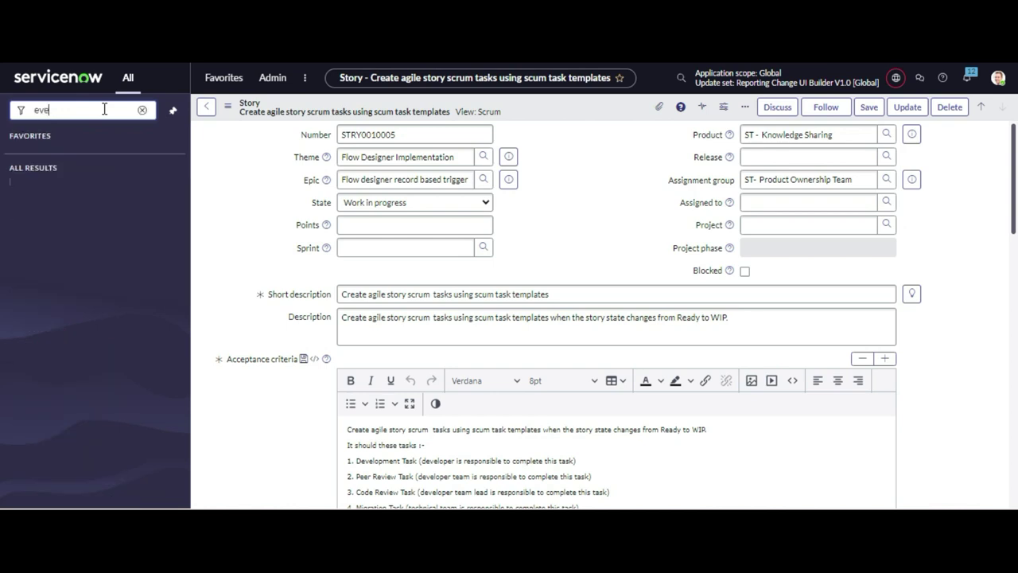
type("nt regis")
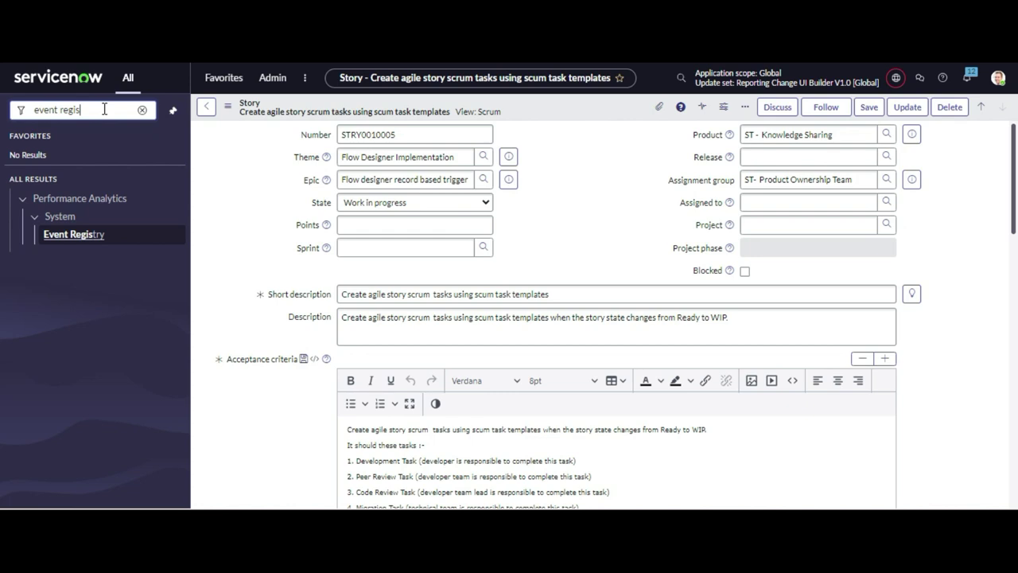
left_click(81, 236)
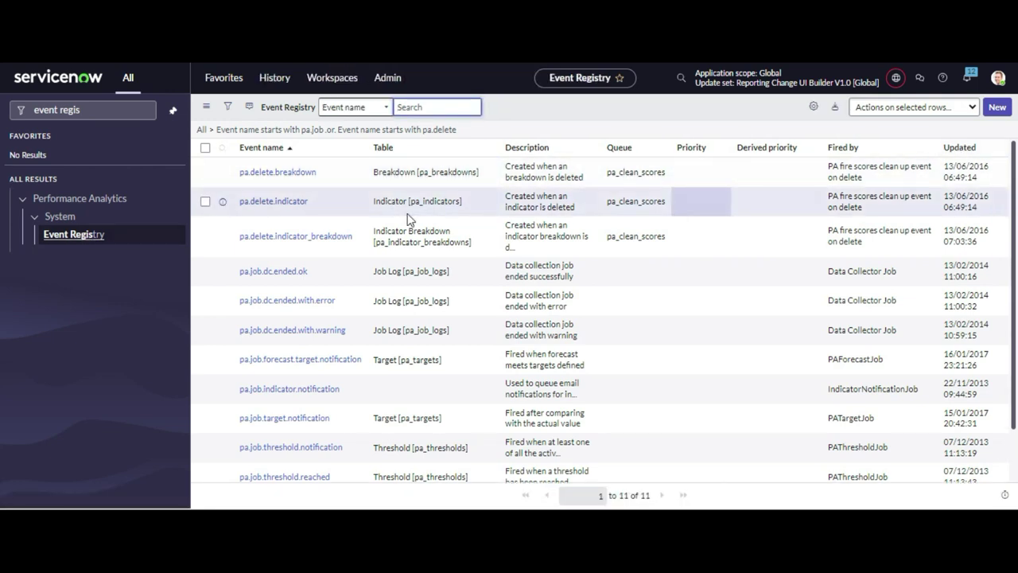
right_click(85, 236)
left_click(130, 254)
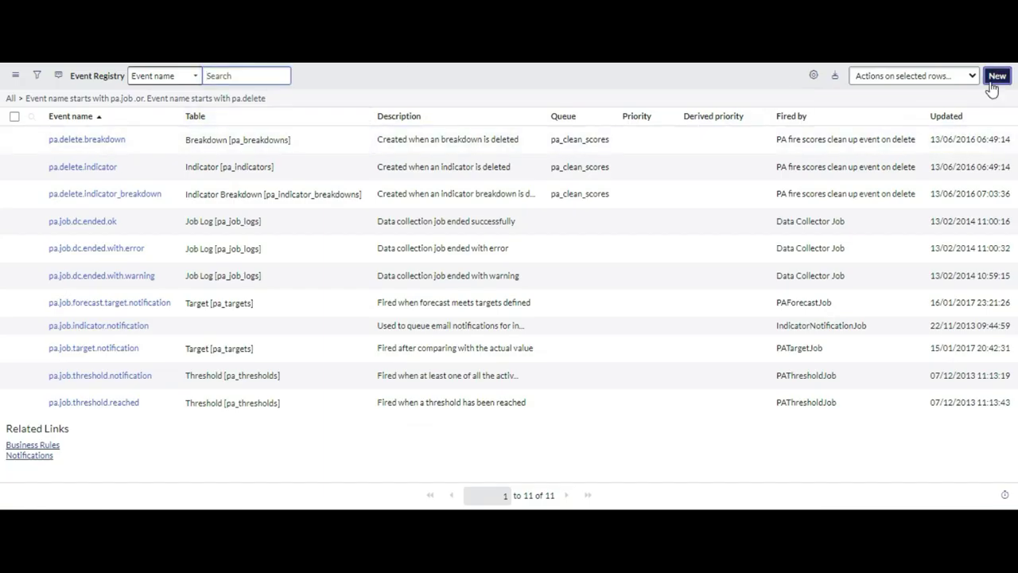
Step: Start a new Event Registration named incident.close_child_records, then clear the navigator filter on the Story tab
left_click(991, 85)
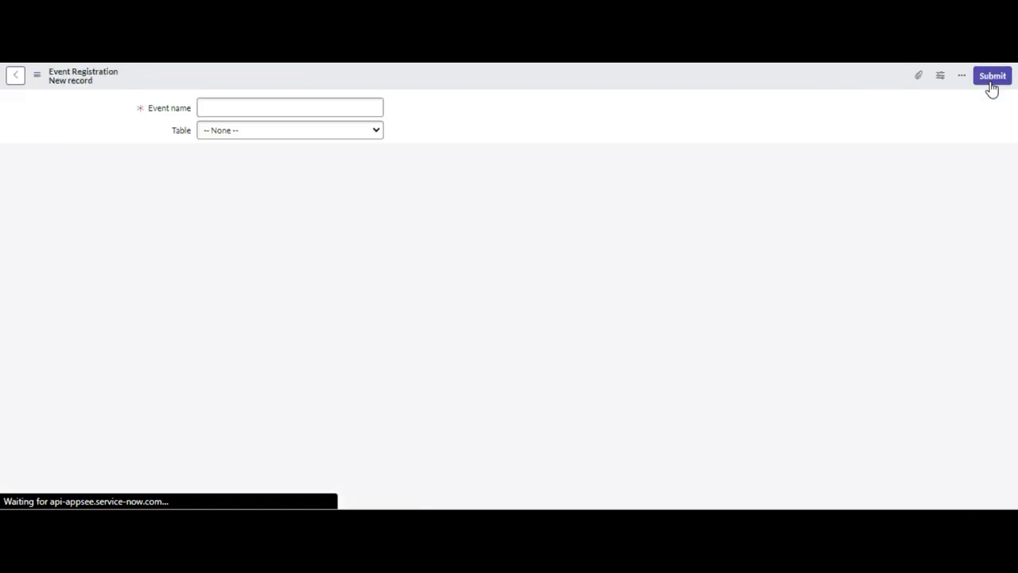
left_click(253, 111)
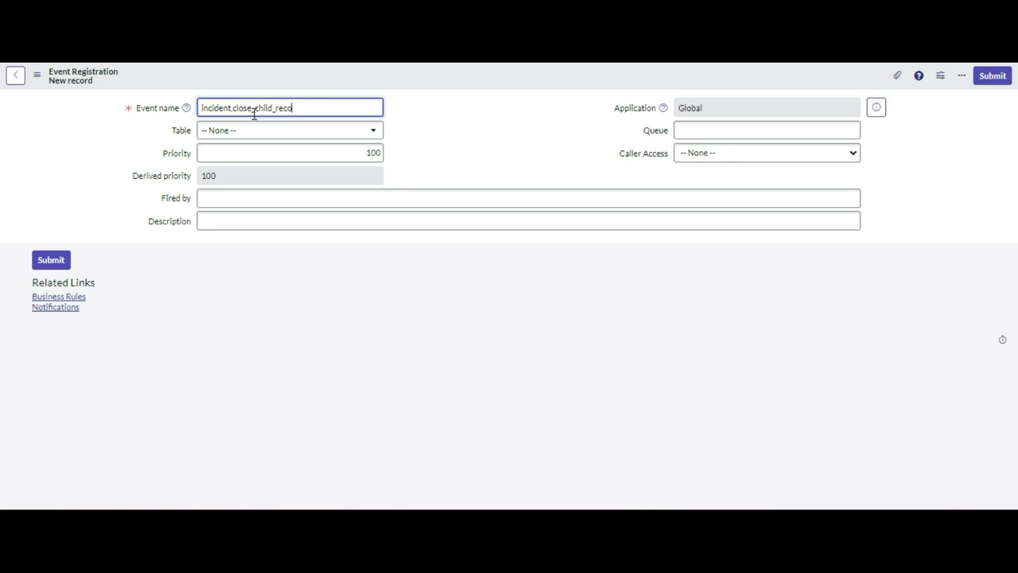
left_click(484, 139)
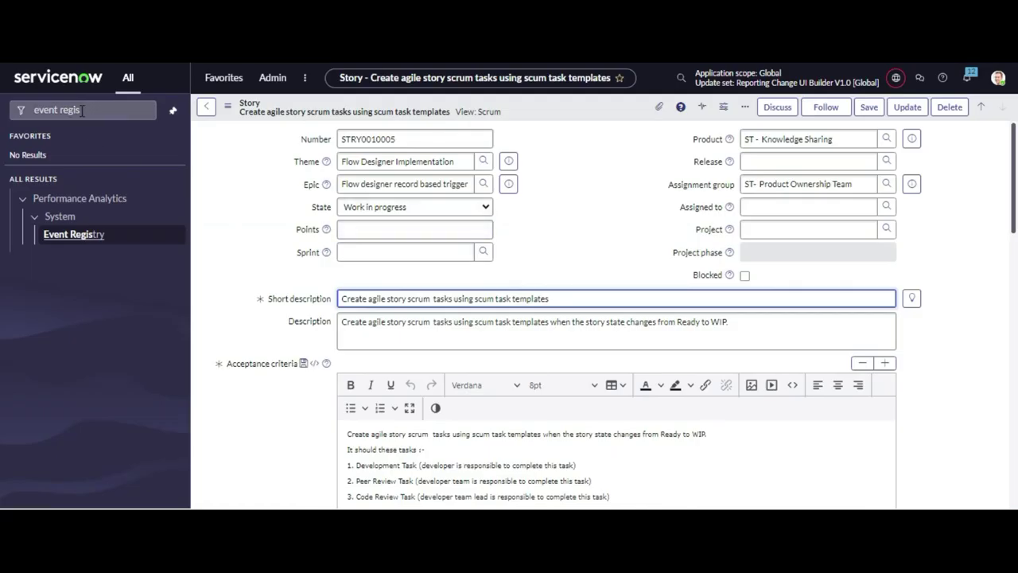
left_click(107, 112)
key("BackSpace")
key("BackSpace")
key("BackSpace")
key("BackSpace")
key("BackSpace")
key("BackSpace")
key("BackSpace")
key("BackSpace")
key("BackSpace")
key("BackSpace")
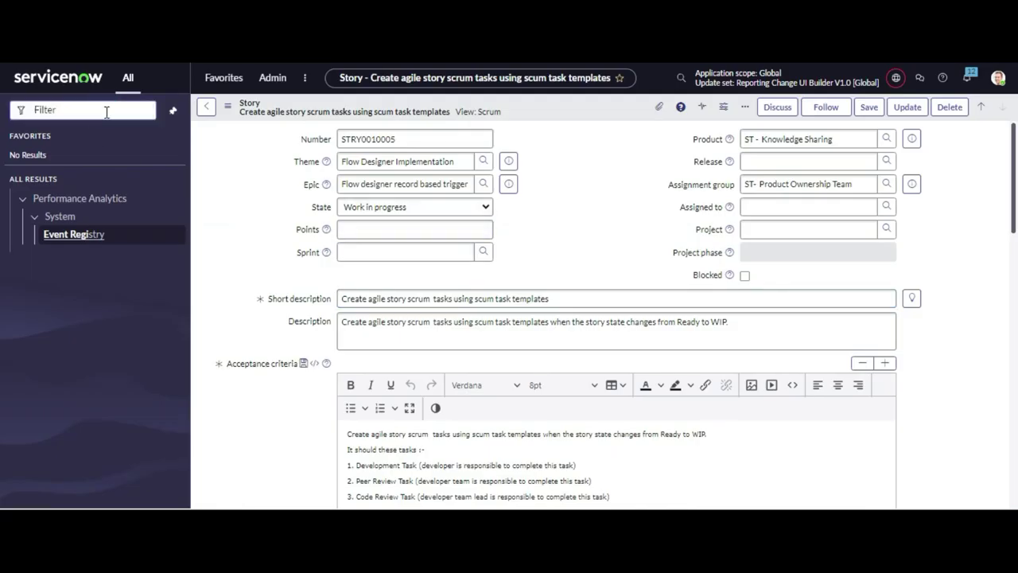
Step: Open the Incidents list via incident.list and scroll INC0009005 down to its empty Child Incidents list
type("incident")
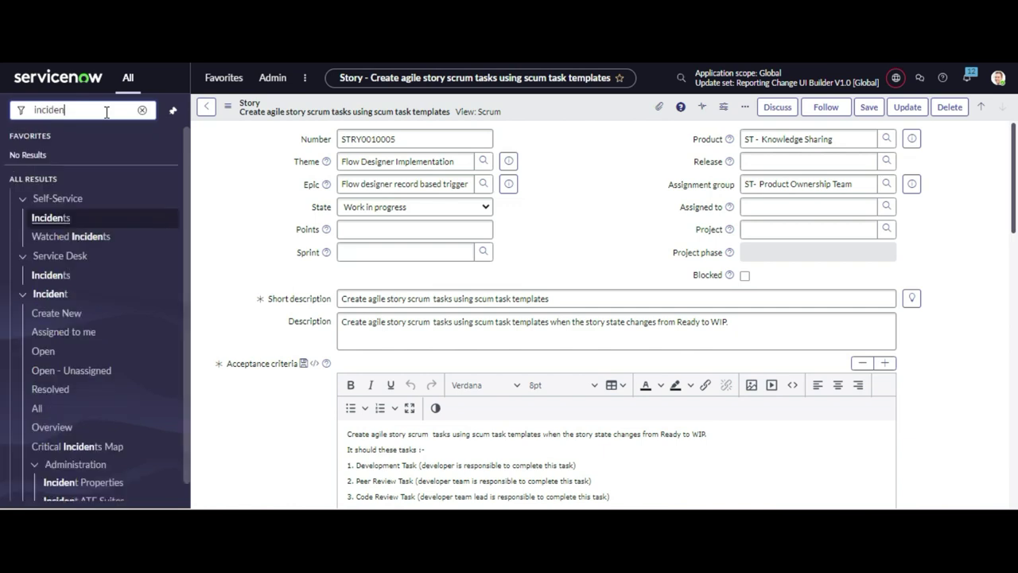
type(".LSIT")
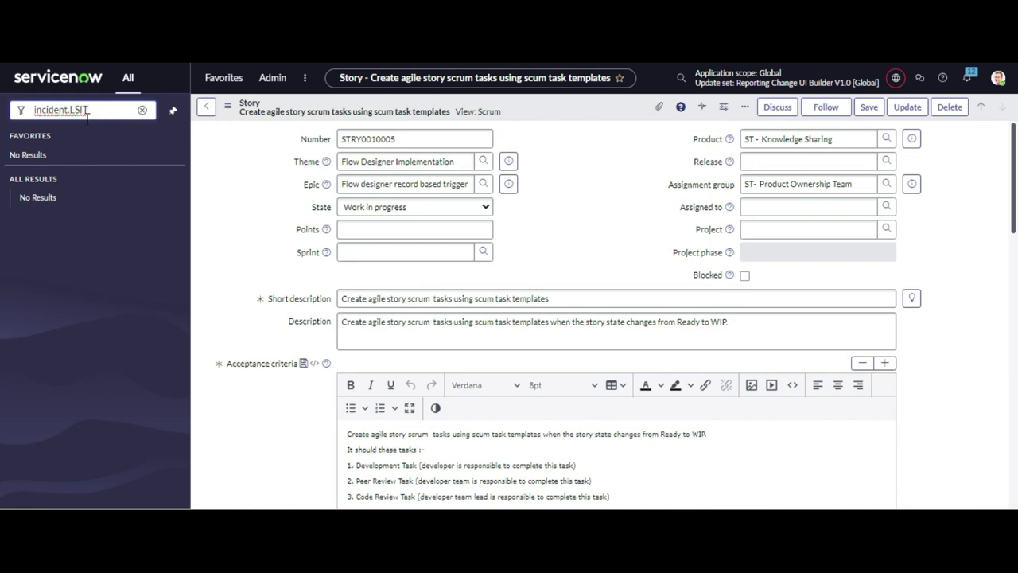
left_click(80, 111)
key("Return")
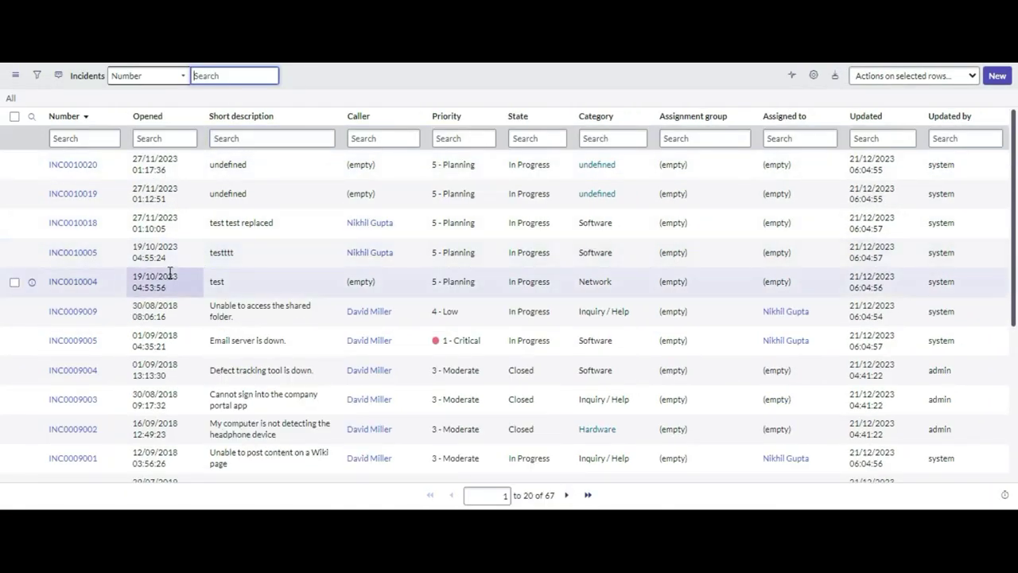
scroll(159, 299, "down", 1)
left_click(64, 317)
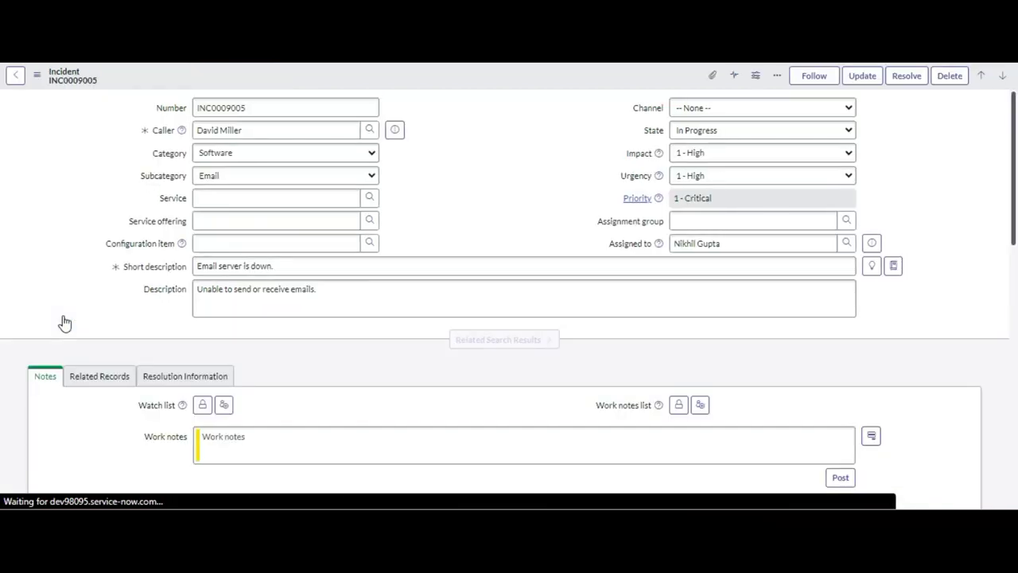
scroll(88, 356, "down", 15)
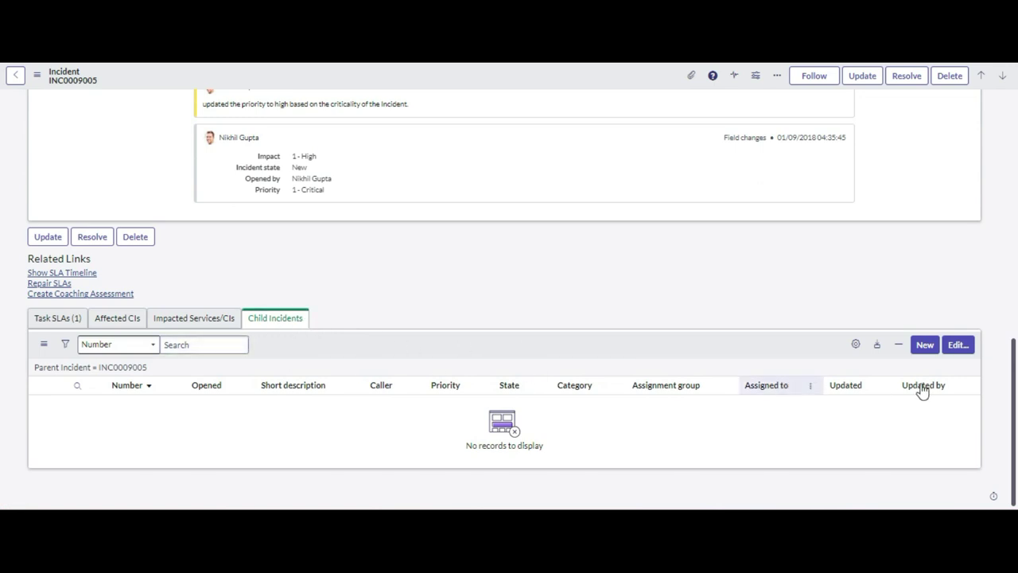
Step: Move every incident in the collection into INC0009005's Child Incidents and save
left_click(954, 350)
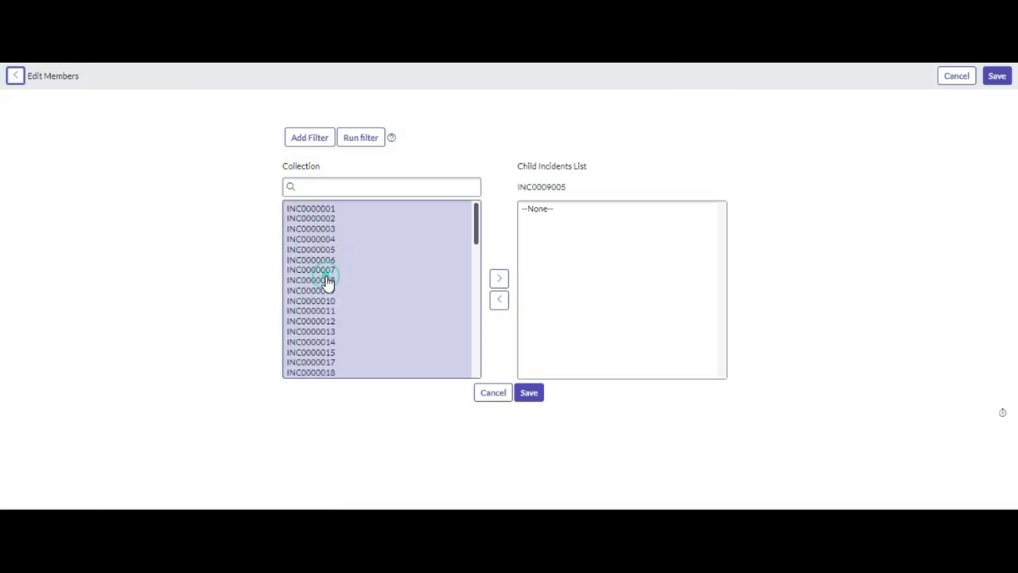
key("ctrl+a")
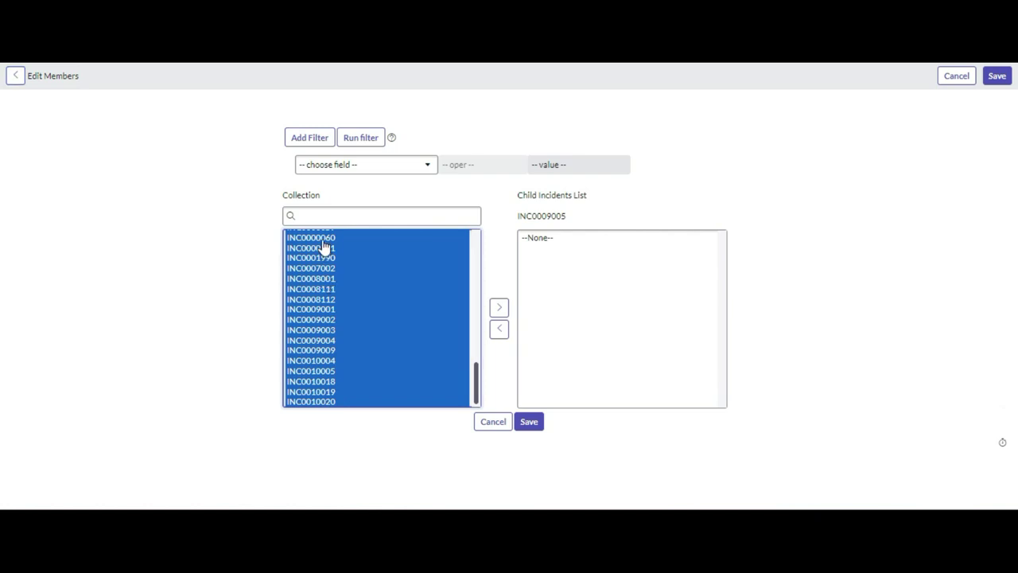
left_click(494, 308)
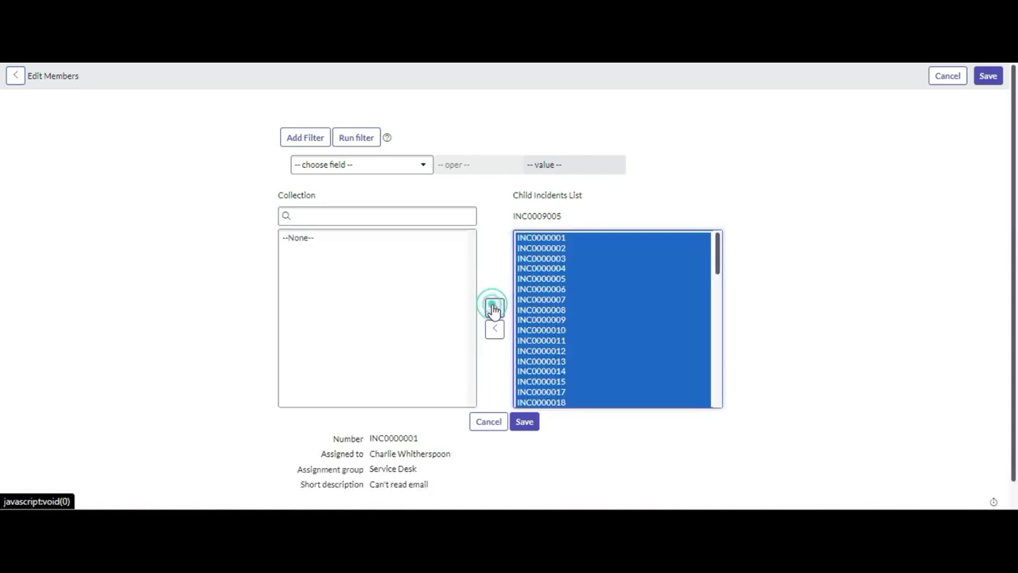
left_click(525, 423)
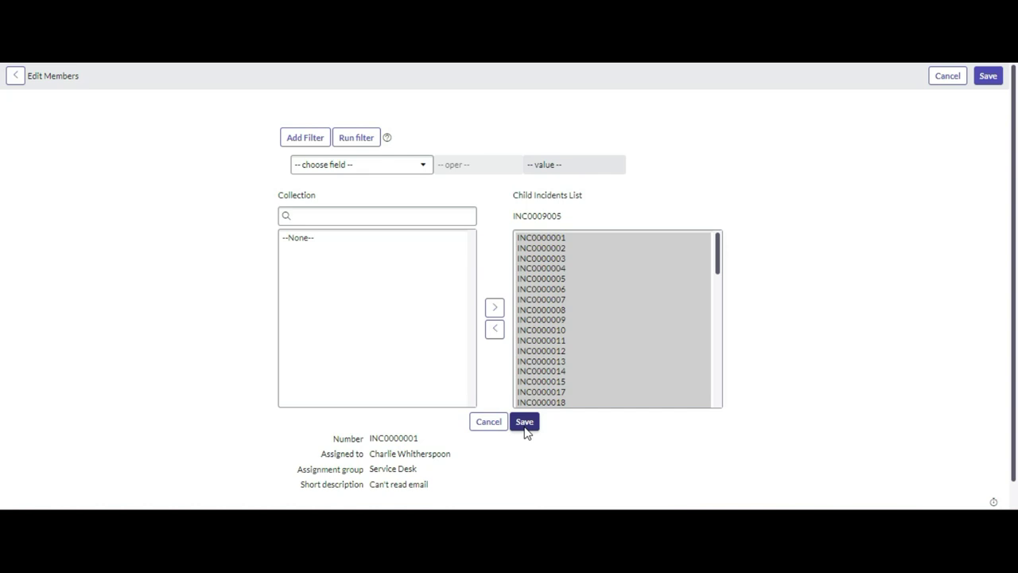
left_click(524, 423)
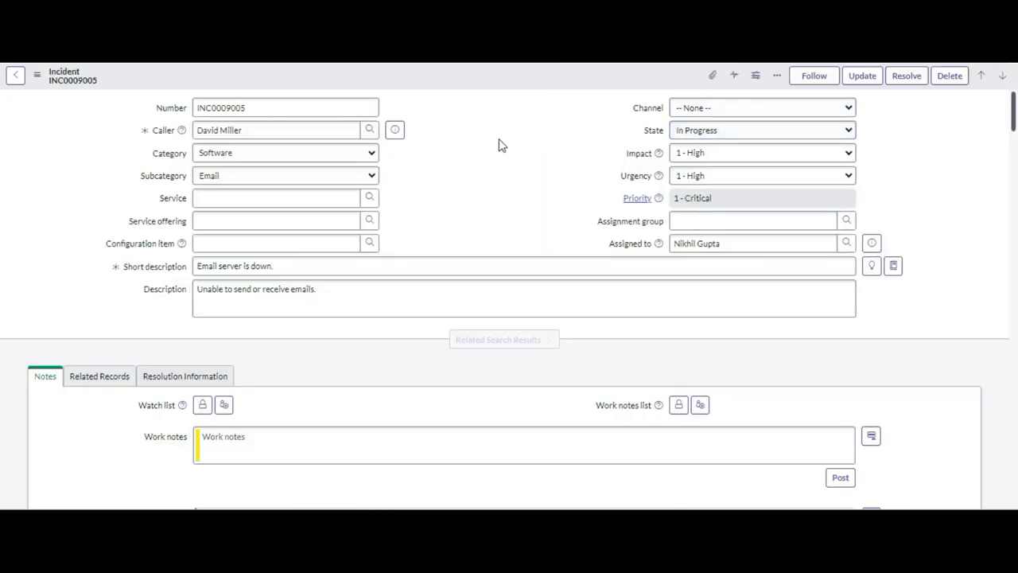
Step: Scroll INC0009005's form to review the 'Parent Incident' field added entries in its activity history
scroll(68, 263, "down", 10)
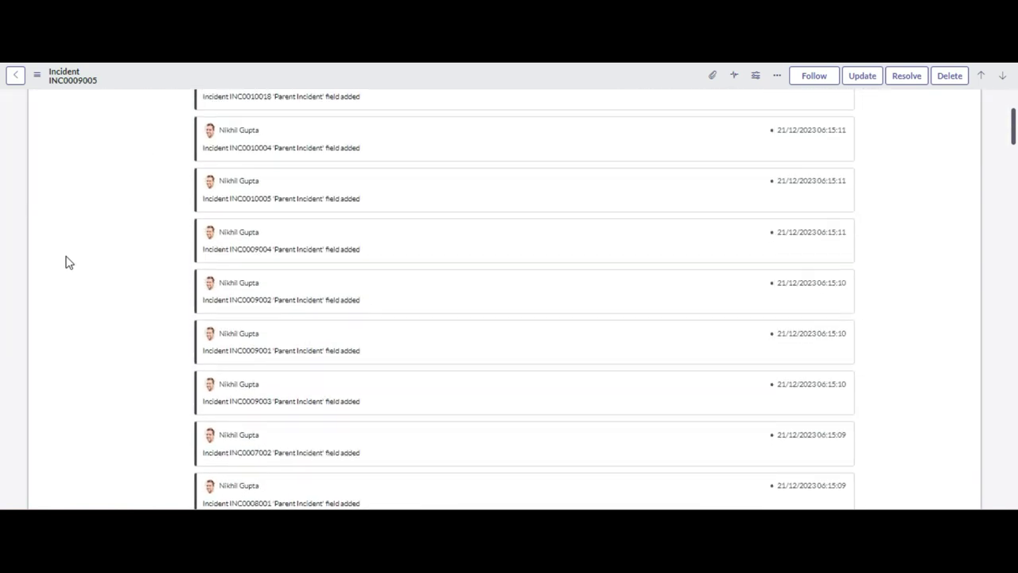
scroll(67, 262, "down", 15)
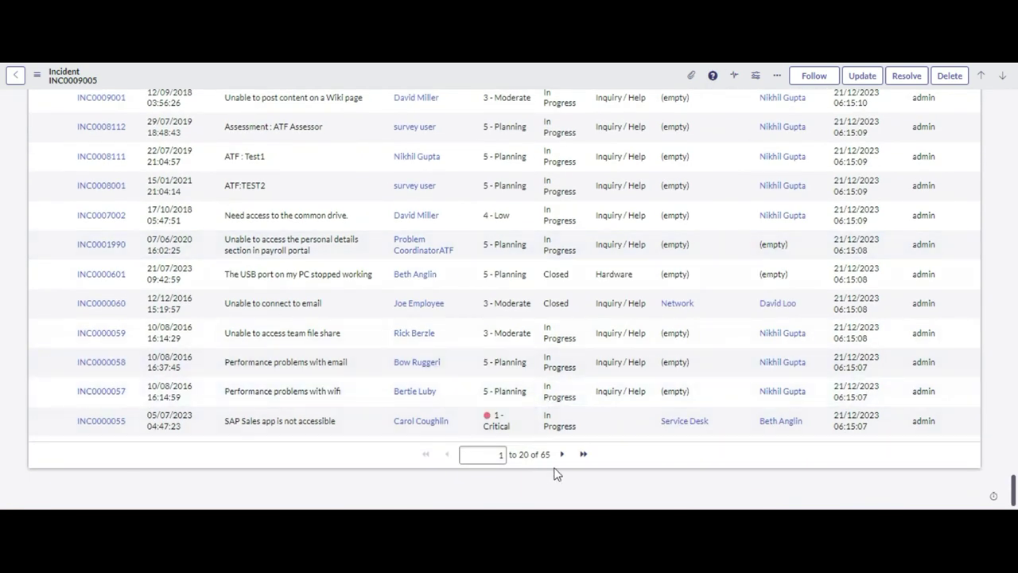
scroll(363, 353, "up", 8)
scroll(362, 348, "up", 20)
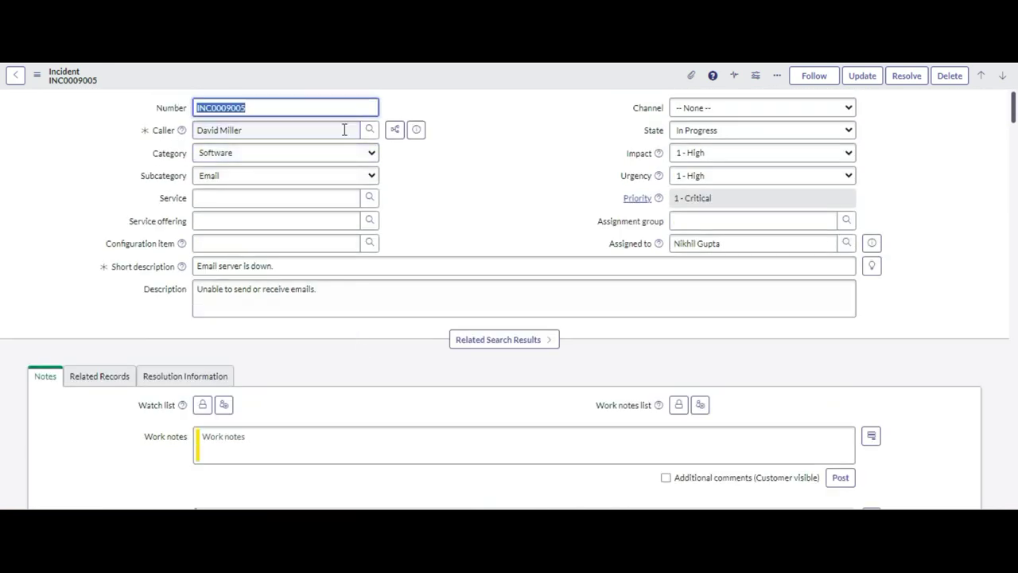
left_click(497, 168)
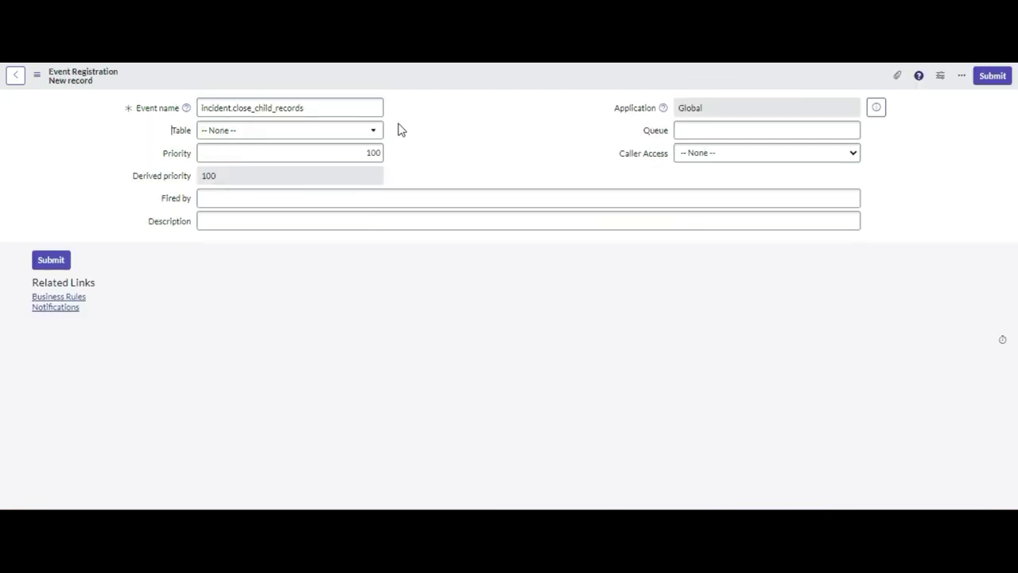
Step: Set the event registration's Table to Incident [incident] and submit it
left_click(353, 130)
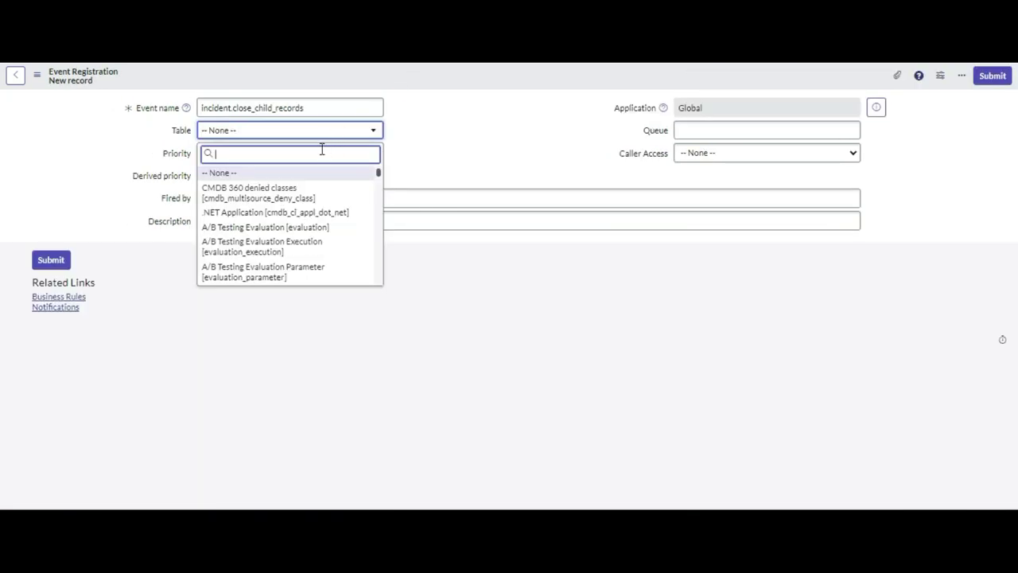
type("*inciden")
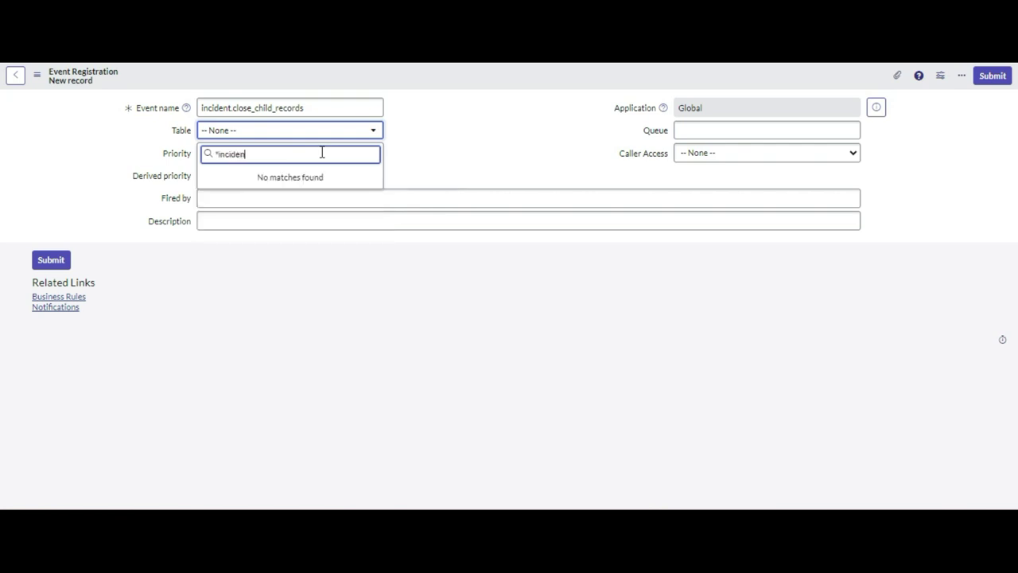
key("BackSpace")
key("BackSpace")
key("BackSpace")
key("BackSpace")
key("BackSpace")
key("BackSpace")
key("BackSpace")
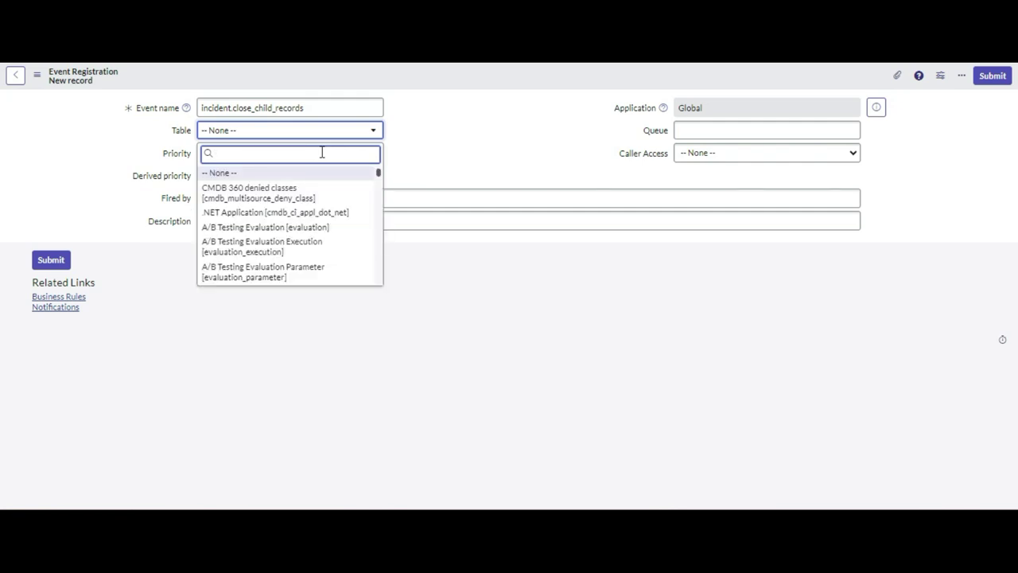
type("incident")
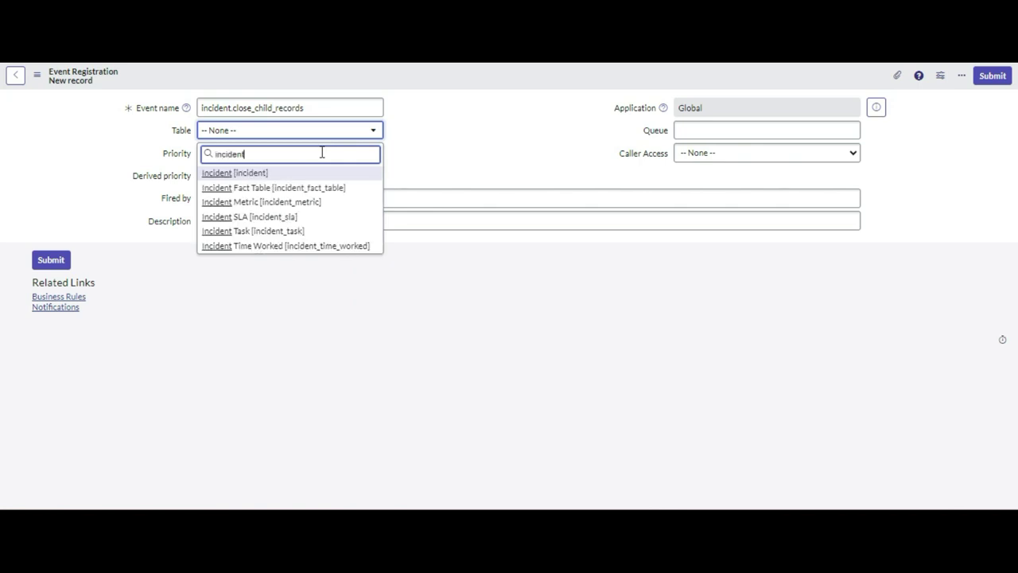
left_click(236, 173)
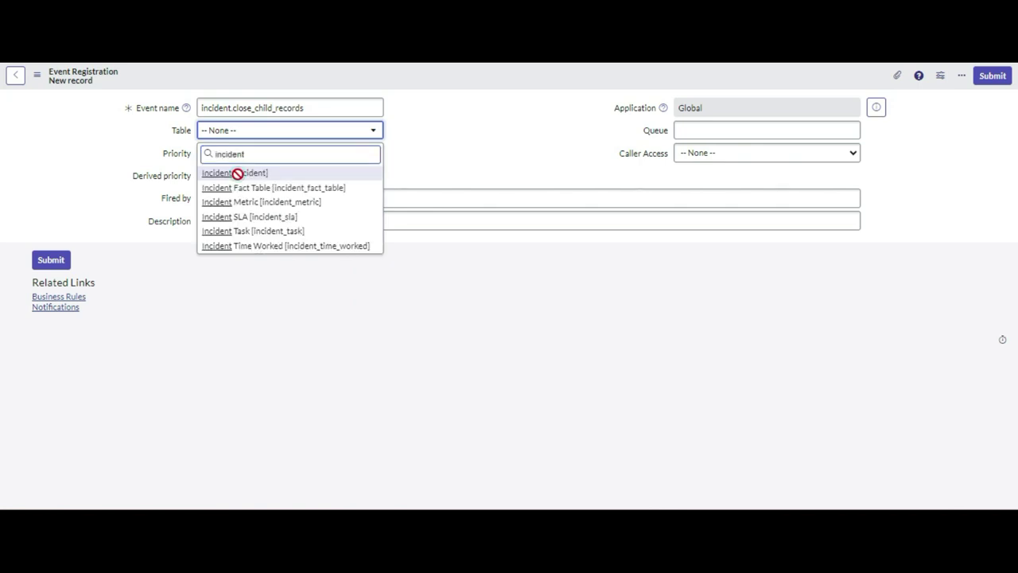
left_click(52, 262)
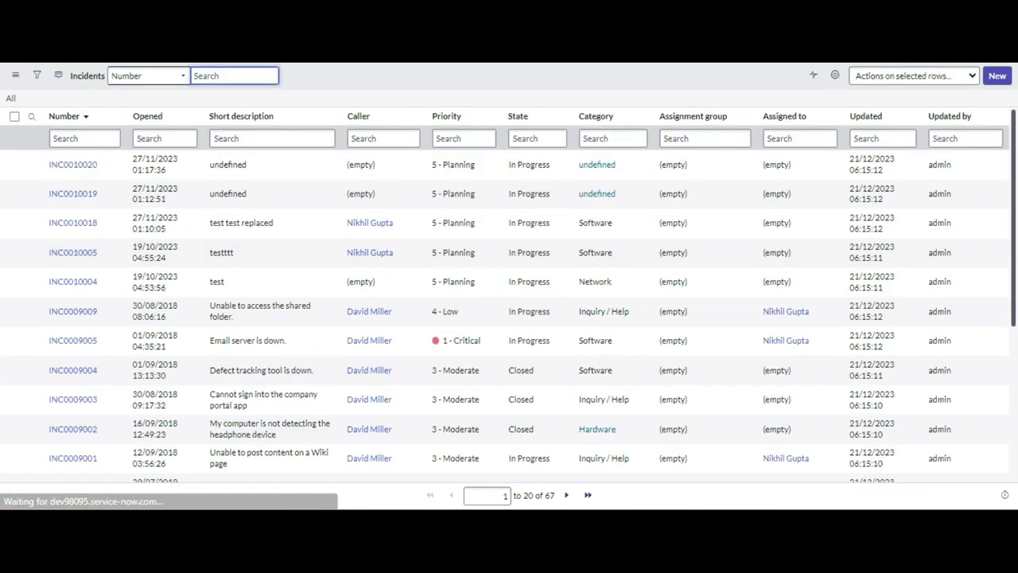
Step: Dismiss the recursive incident loop error and open System Policy > Events > Script Actions
left_click(69, 337)
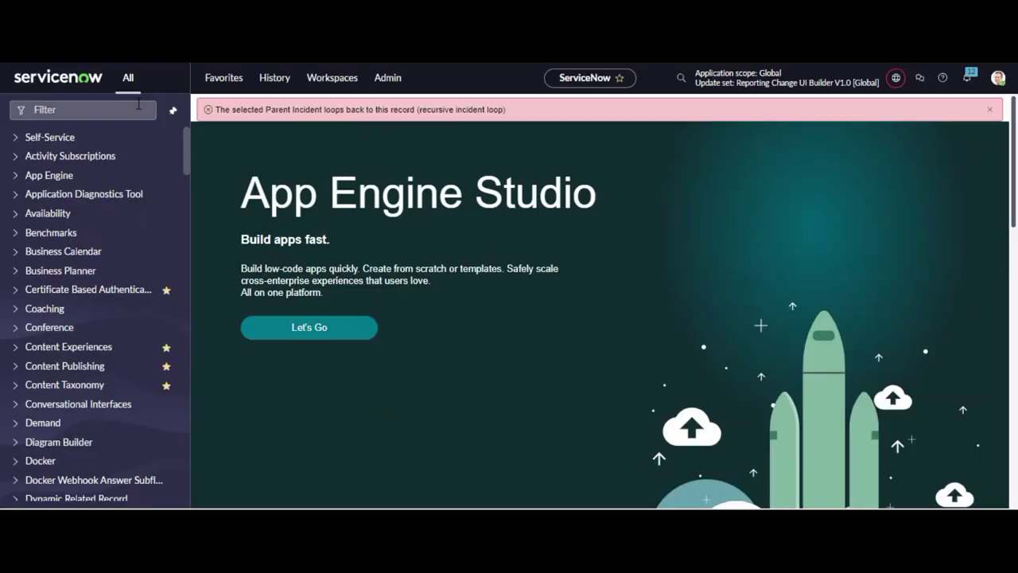
left_click(984, 109)
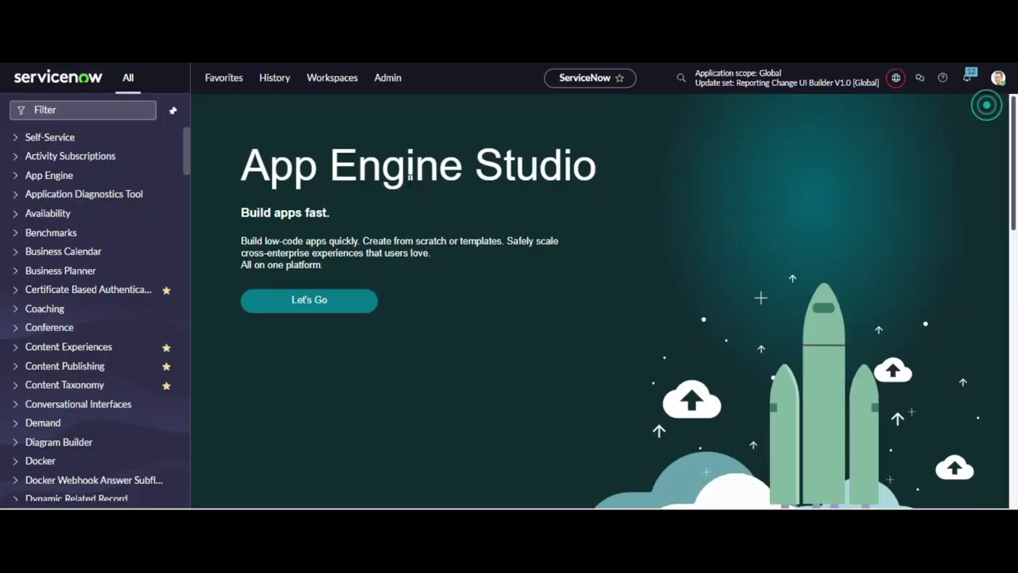
left_click(137, 107)
type("sc")
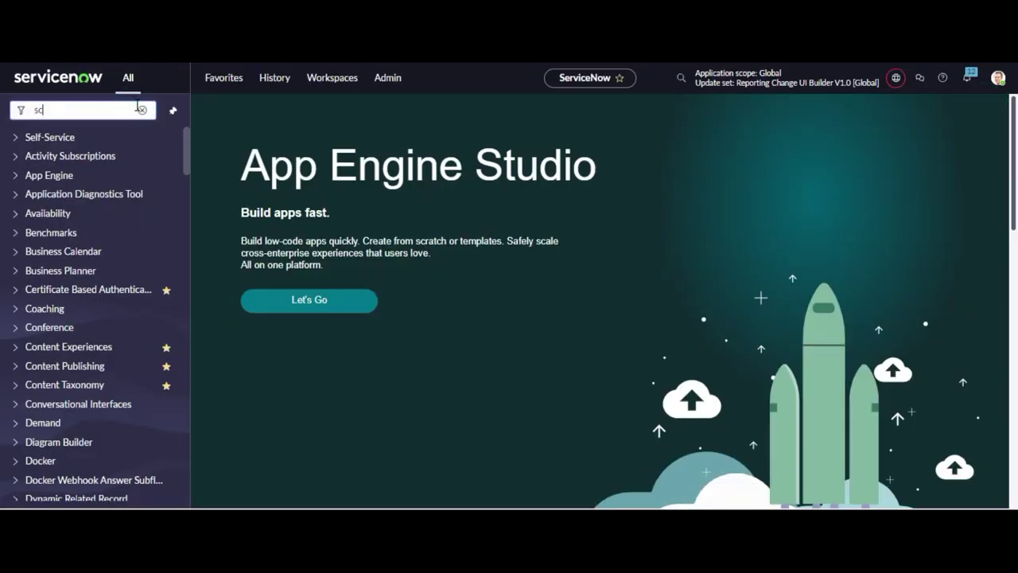
type("ript actions")
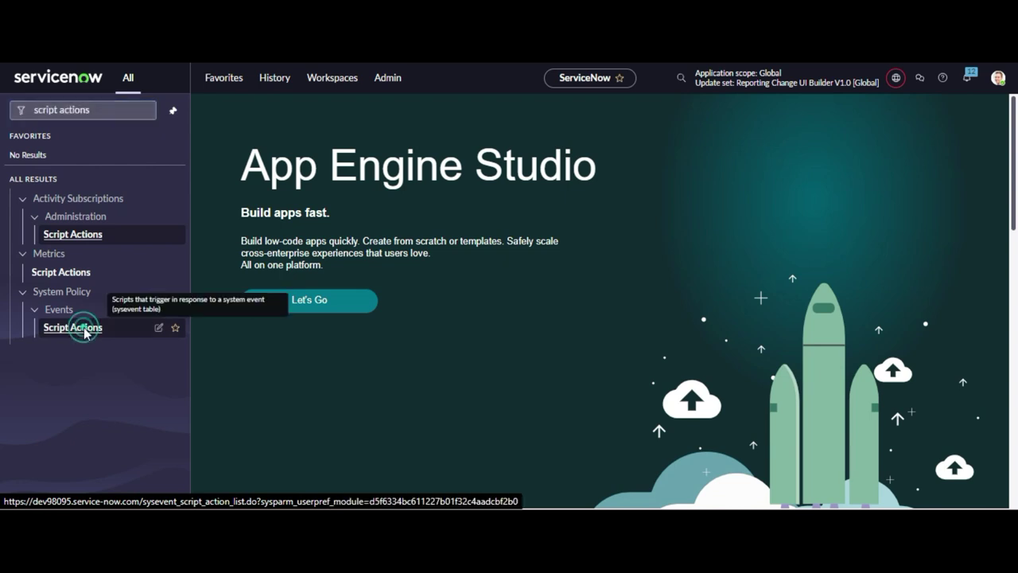
left_click(84, 330)
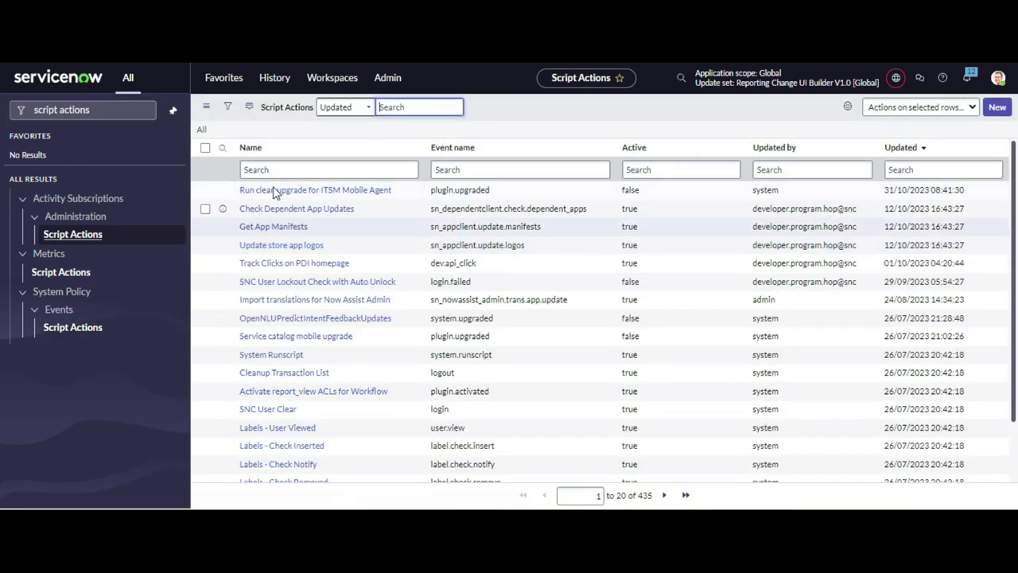